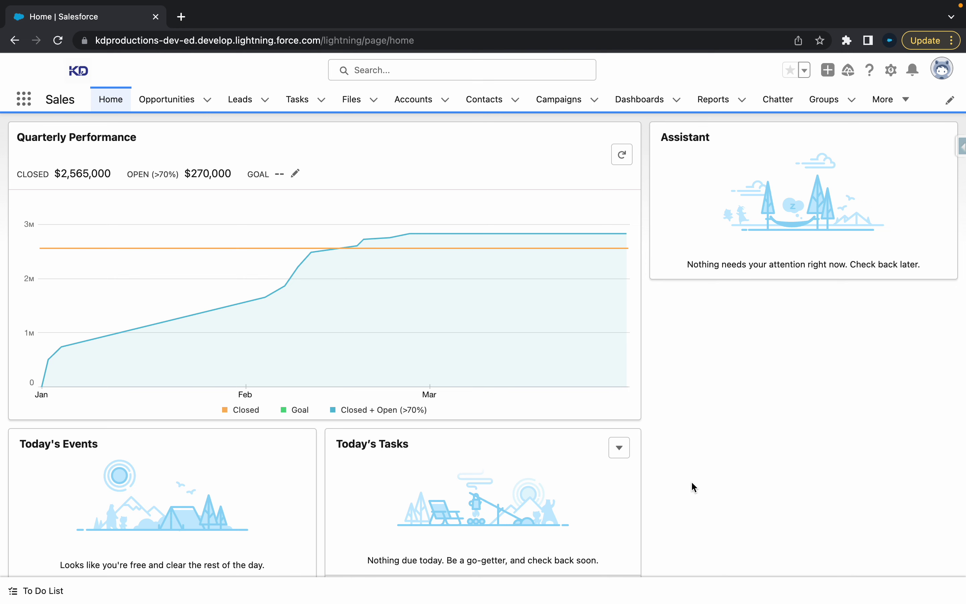
Open Setup in a new tab from the gear menu and filter Quick Find by 'named'.
left_click(891, 70)
left_click(844, 117)
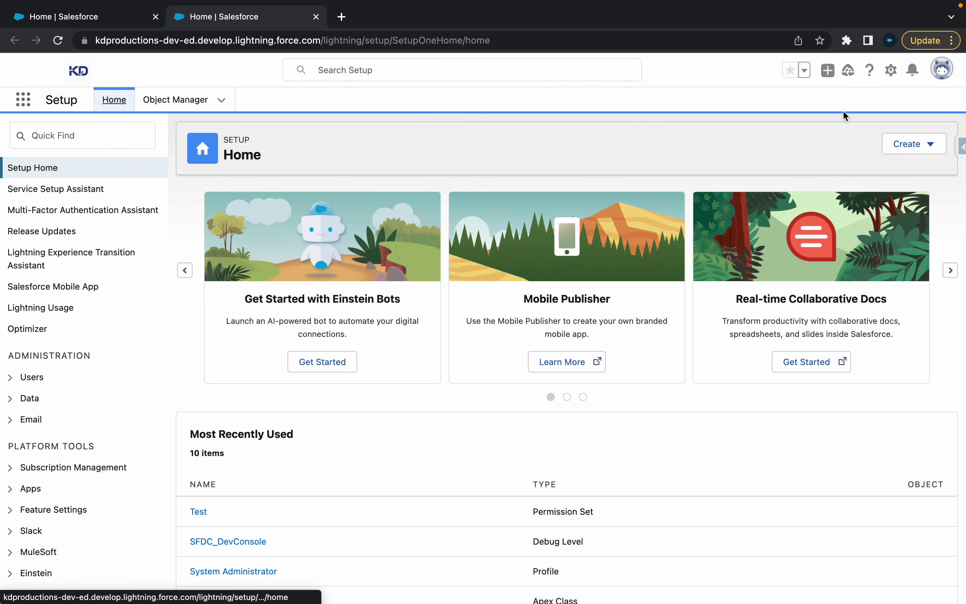
left_click(74, 134)
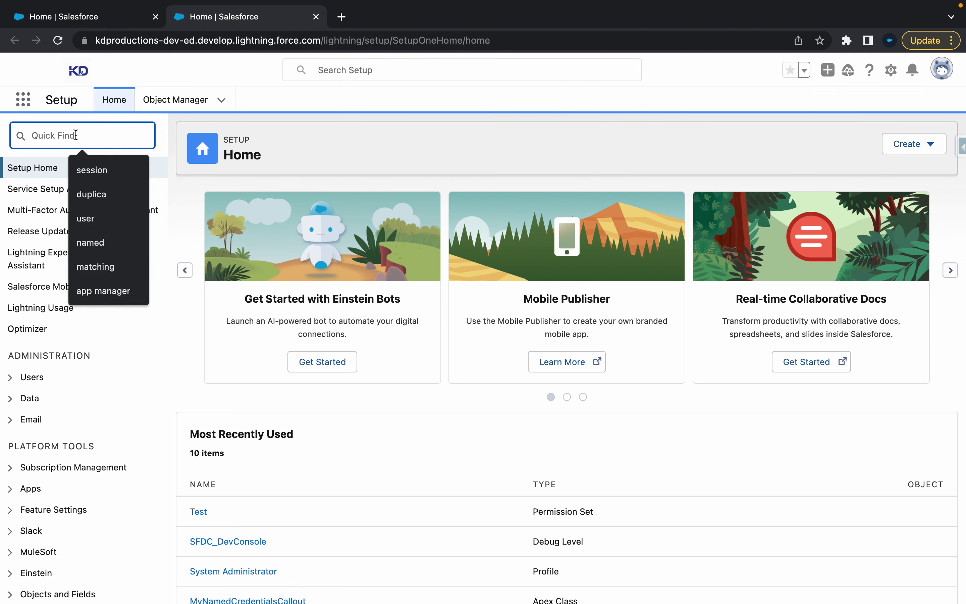
type("na")
key("BackSpace")
key("BackSpace")
type("n")
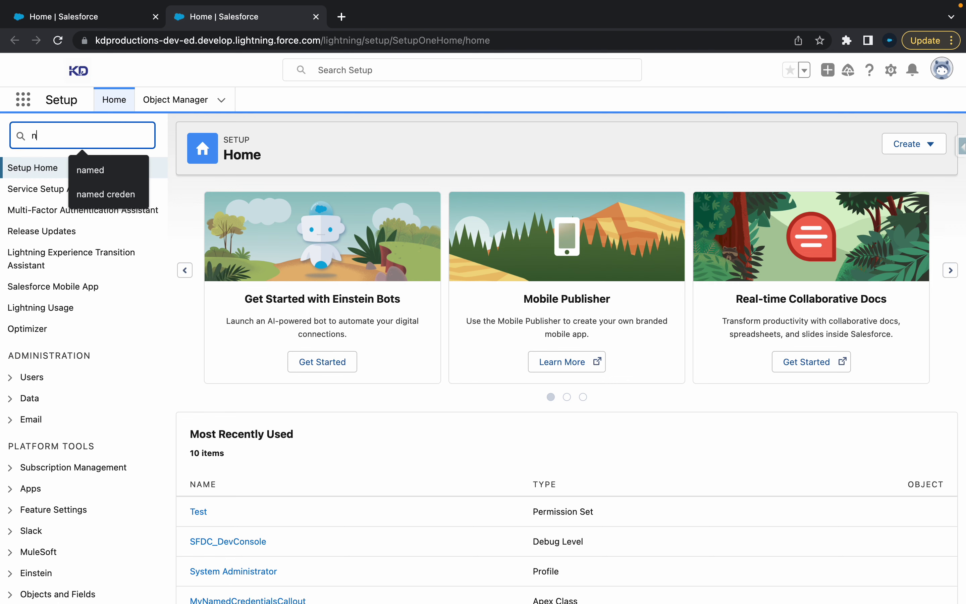
type("amed")
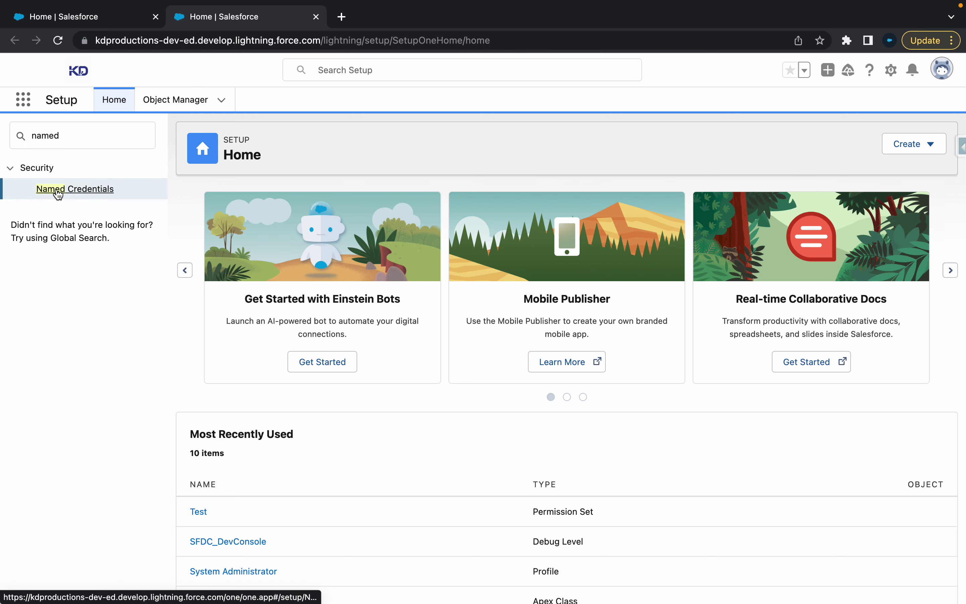
Open the Named Credentials page, check its creation options, and switch to External Credentials.
left_click(48, 192)
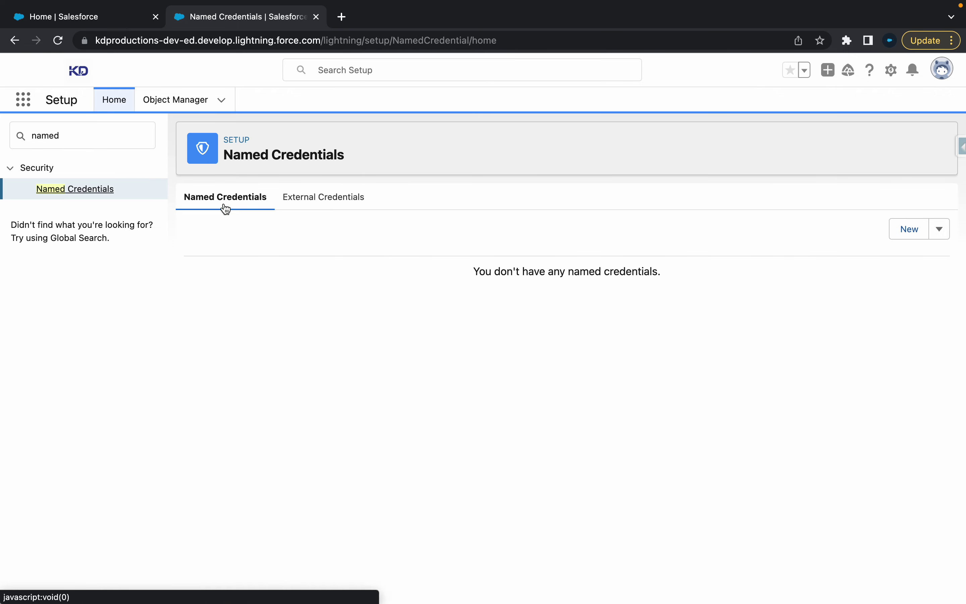
left_click(943, 231)
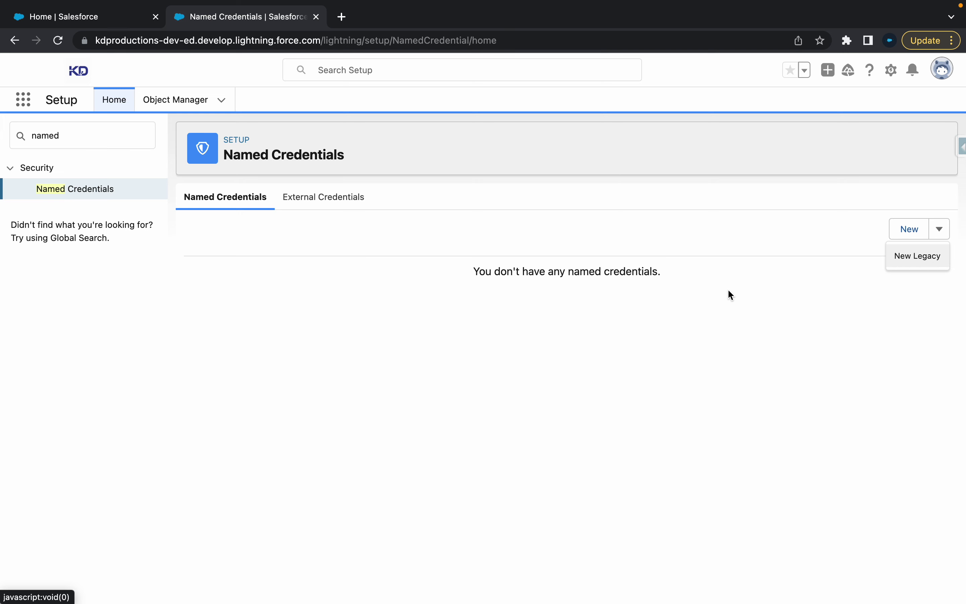
left_click(715, 307)
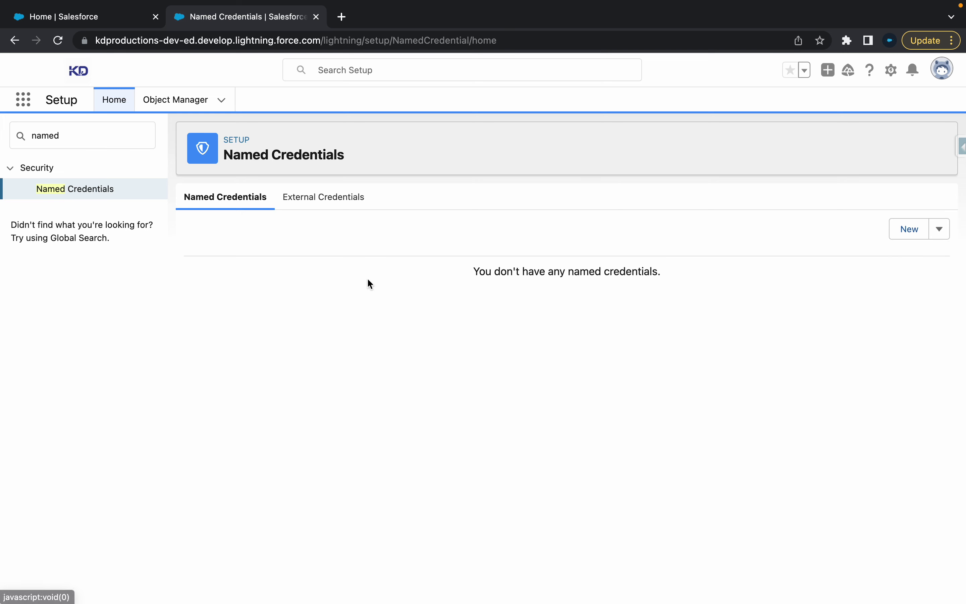
left_click(323, 200)
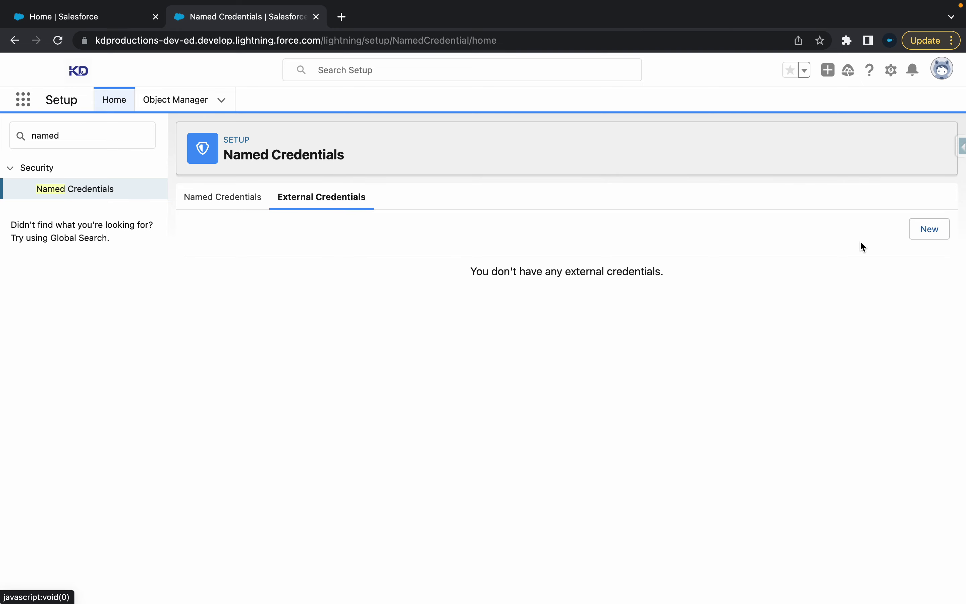
Start a new external credential with Label and Name both set to MyExternalCred.
left_click(931, 229)
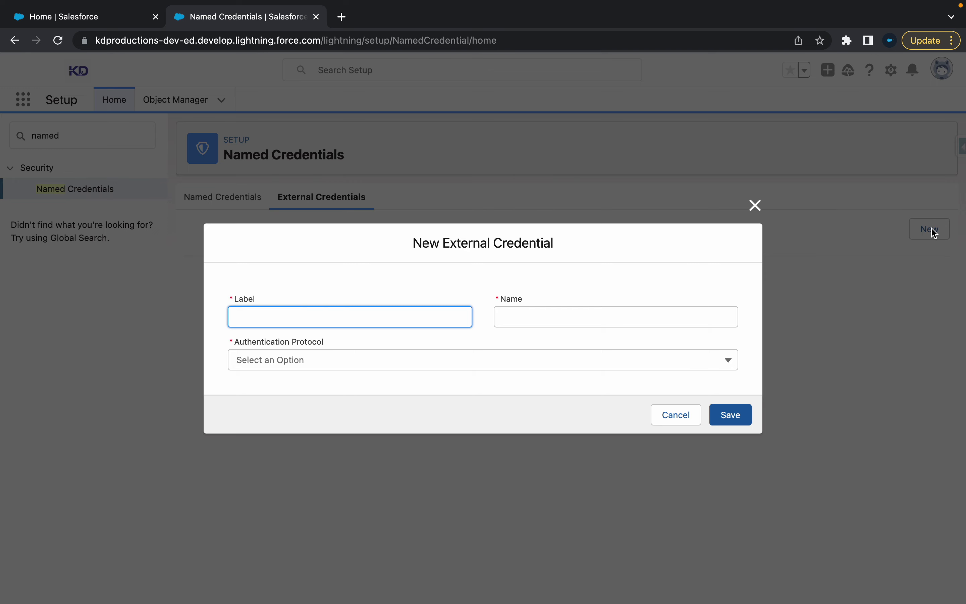
type("MyExternalCred")
key("super+a")
key("super+c")
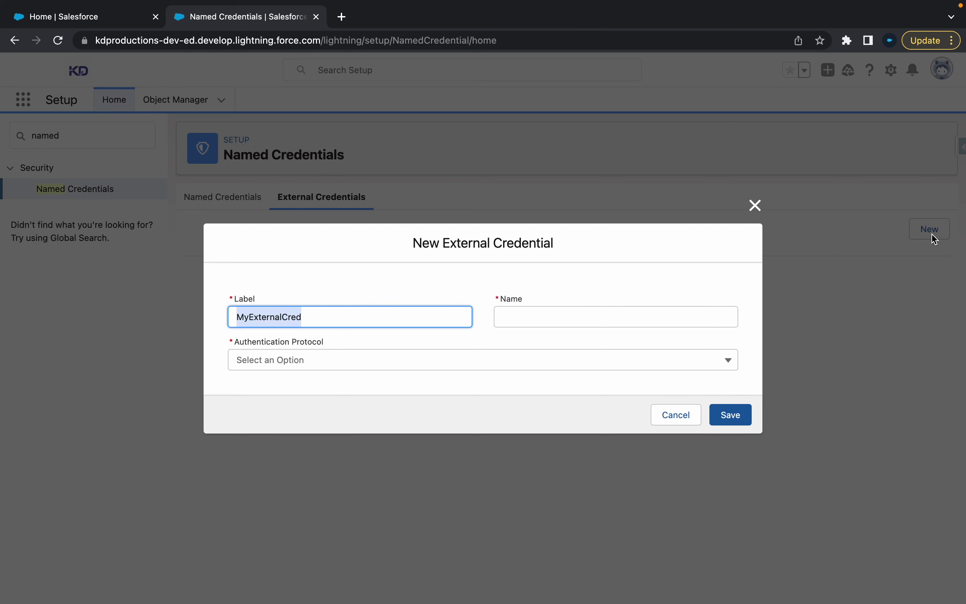
left_click(672, 316)
key("super+v")
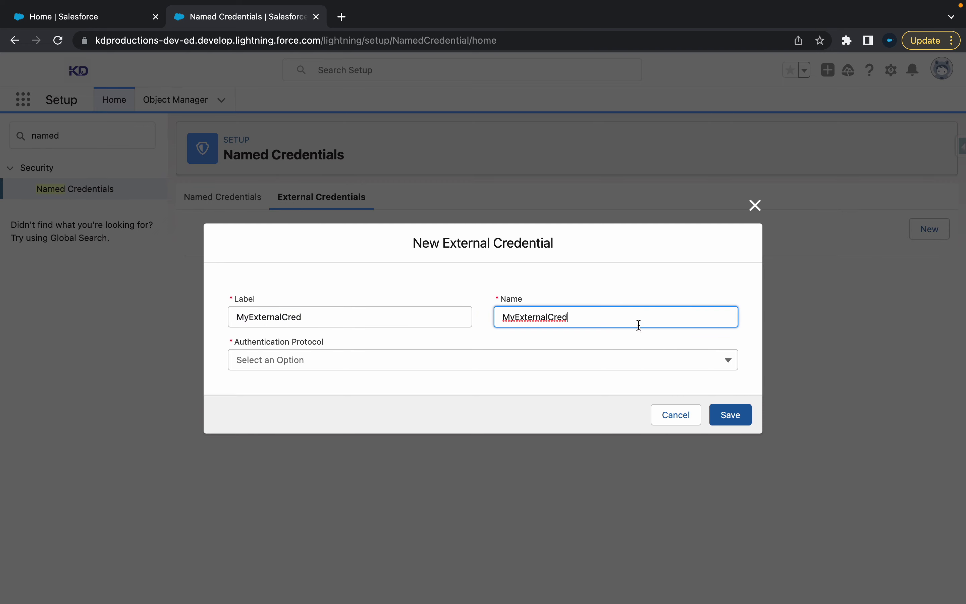
Set the authentication protocol to Custom and save the external credential.
left_click(465, 367)
left_click(466, 366)
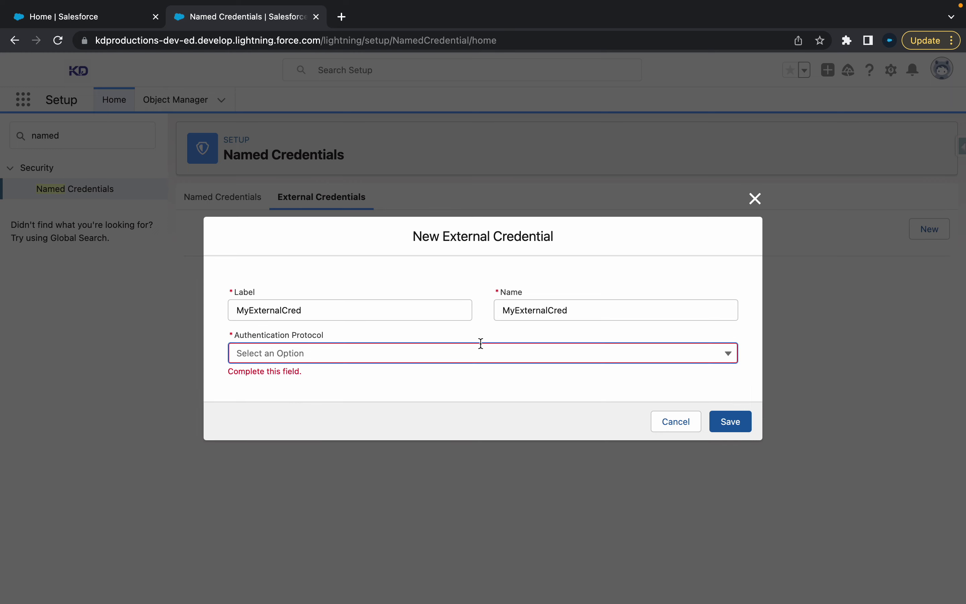
left_click(459, 358)
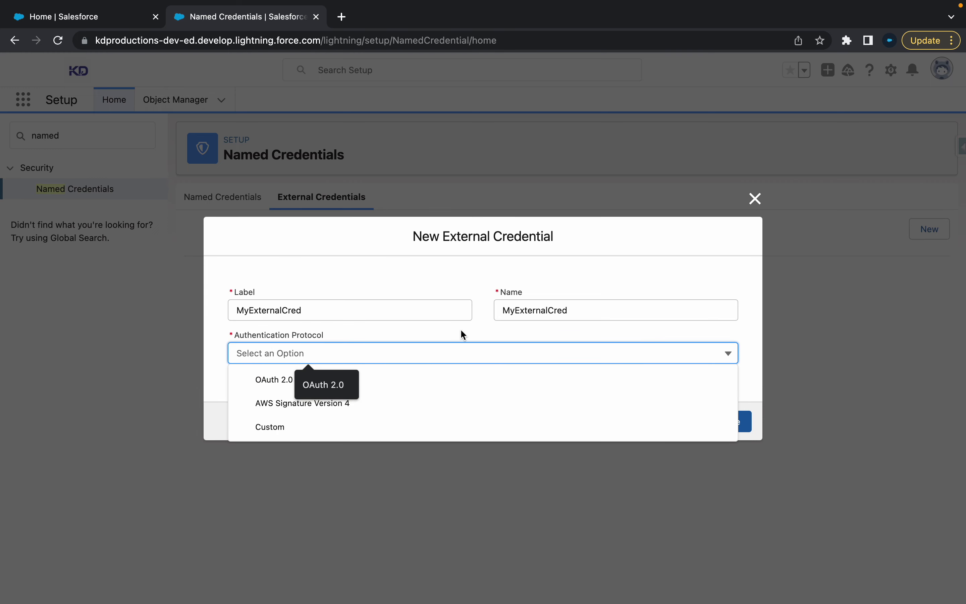
left_click(402, 338)
left_click(379, 358)
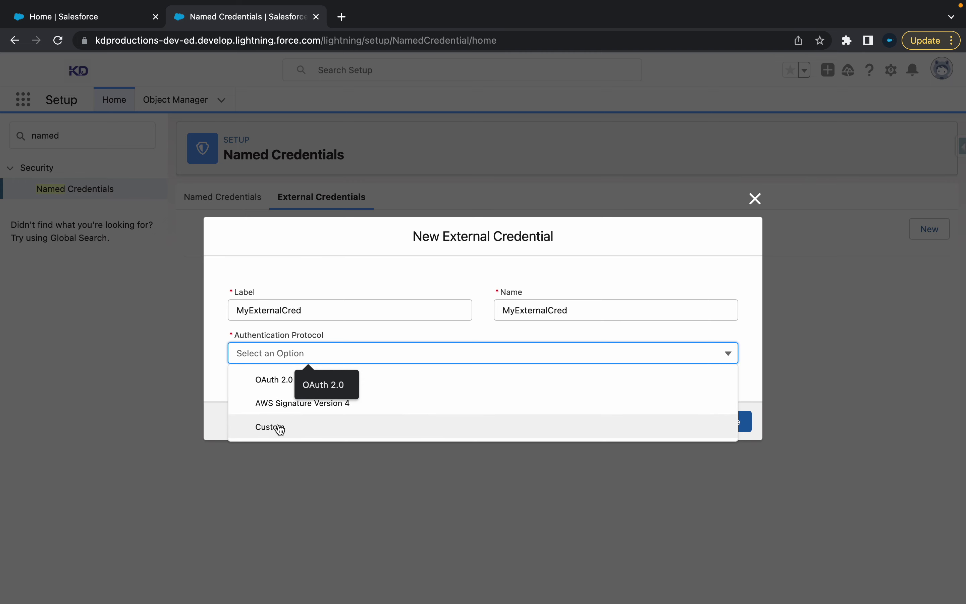
left_click(273, 381)
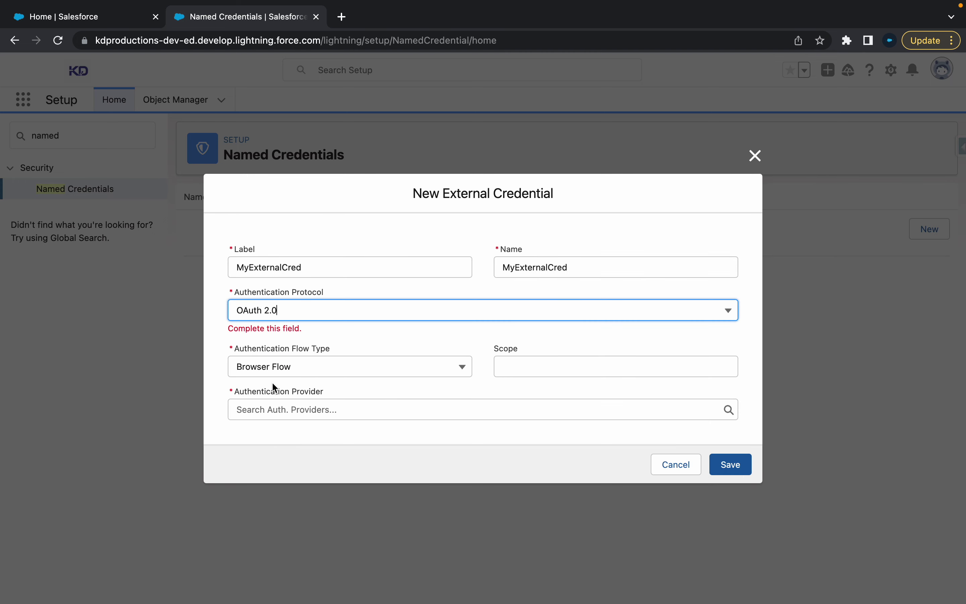
left_click(301, 366)
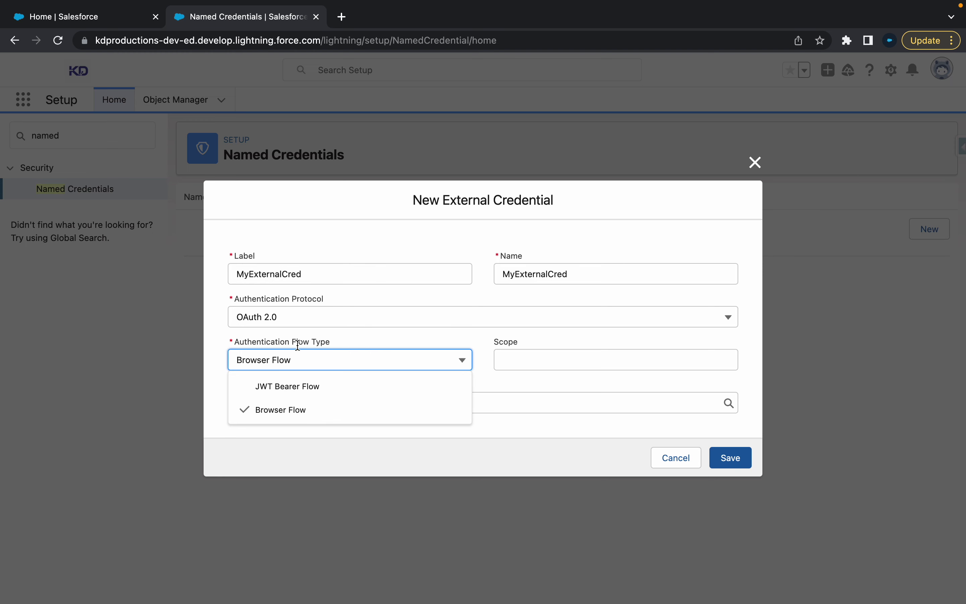
left_click(365, 331)
left_click(364, 319)
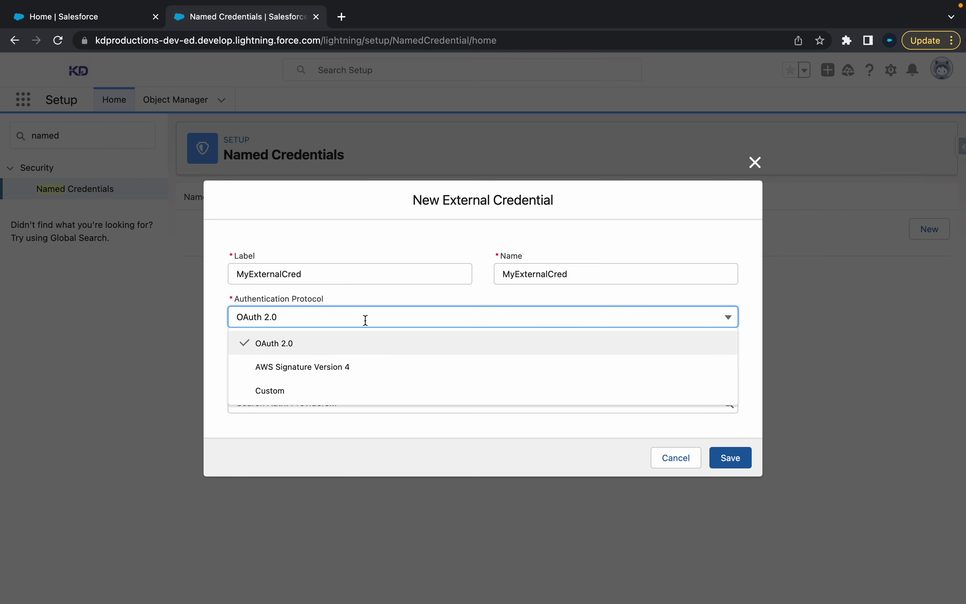
left_click(290, 398)
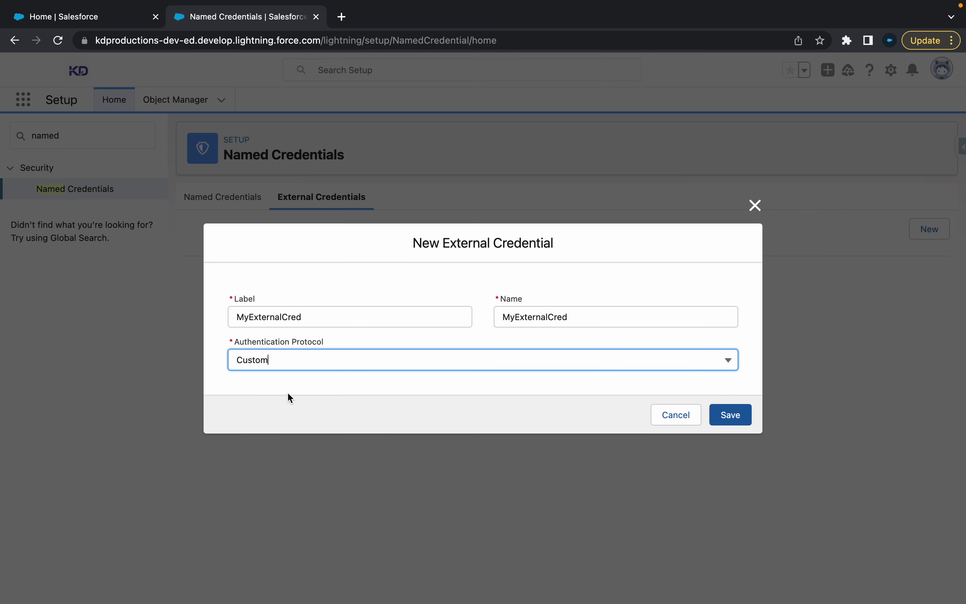
left_click(731, 418)
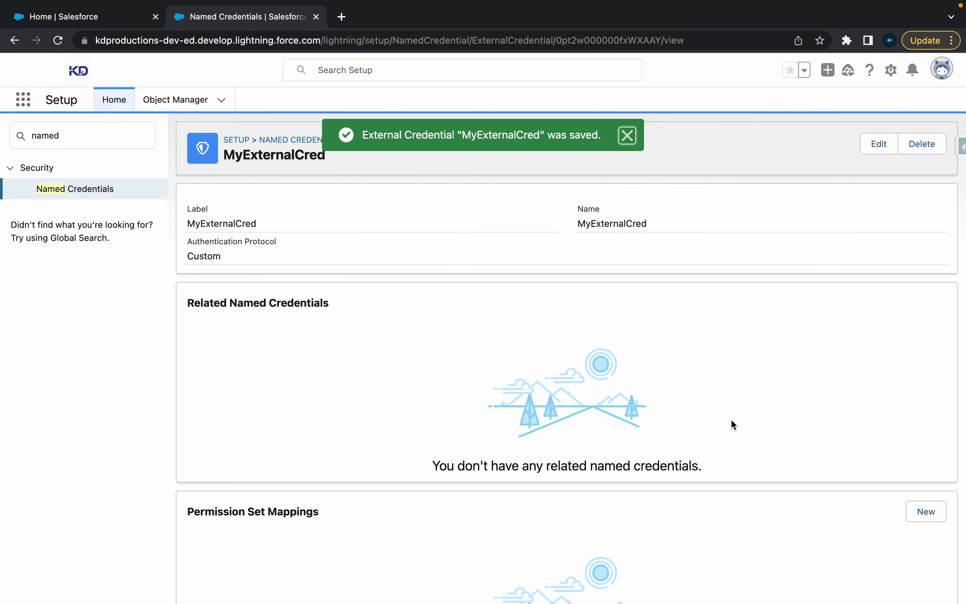
Dismiss the success toast and go back to the Named Credentials list.
left_click(626, 136)
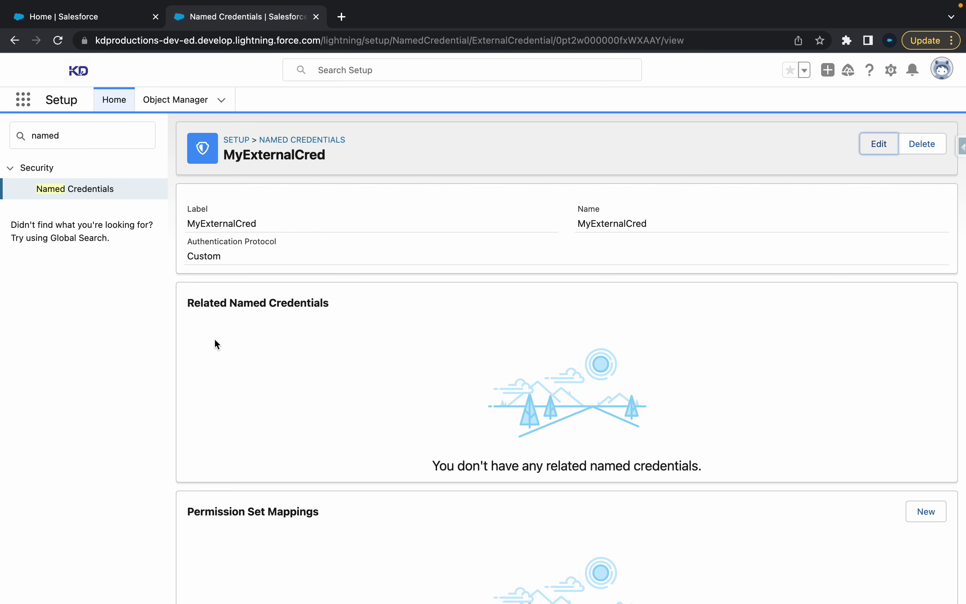
left_click(78, 197)
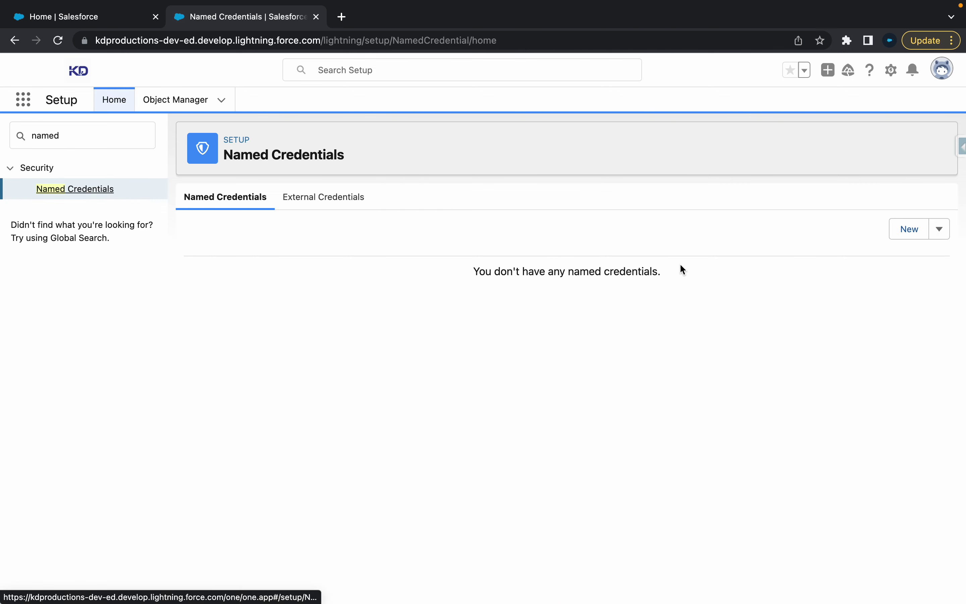
Start a new named credential with Label and Name both set to MyNamedCred.
left_click(912, 234)
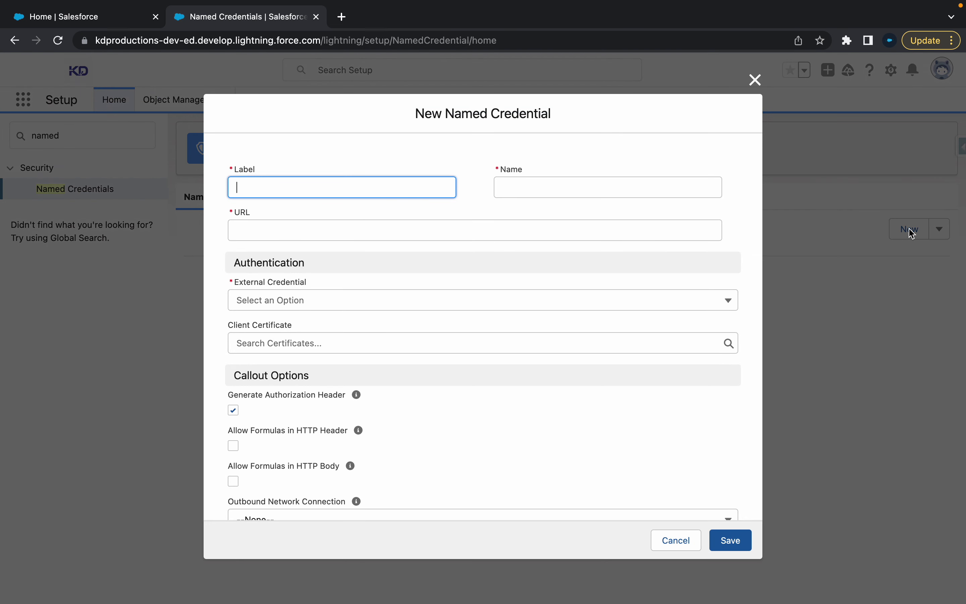
type("MyNamedCred")
left_click_drag(311, 191, 235, 191)
key("super+c")
left_click(597, 181)
key("super+v")
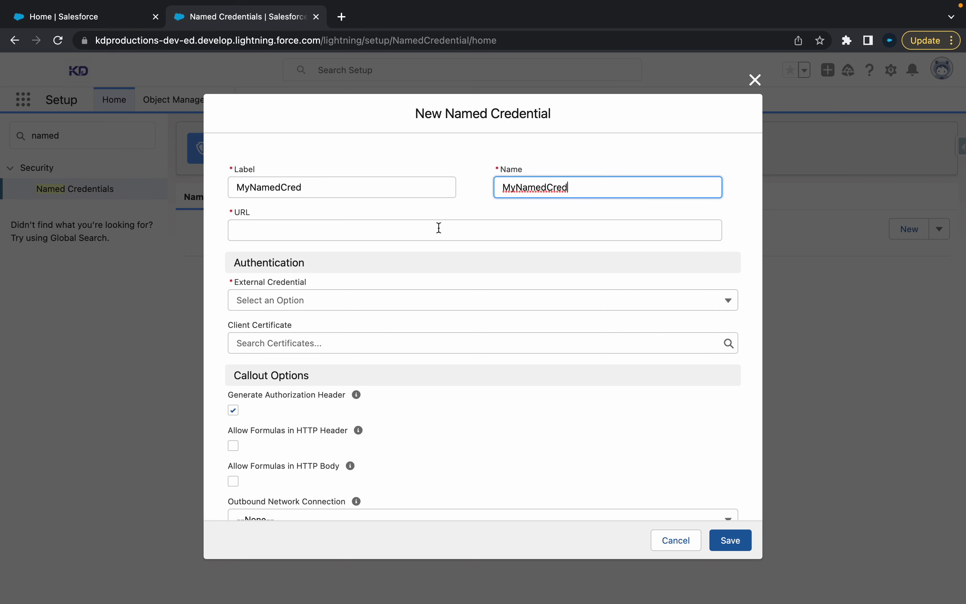
left_click(282, 237)
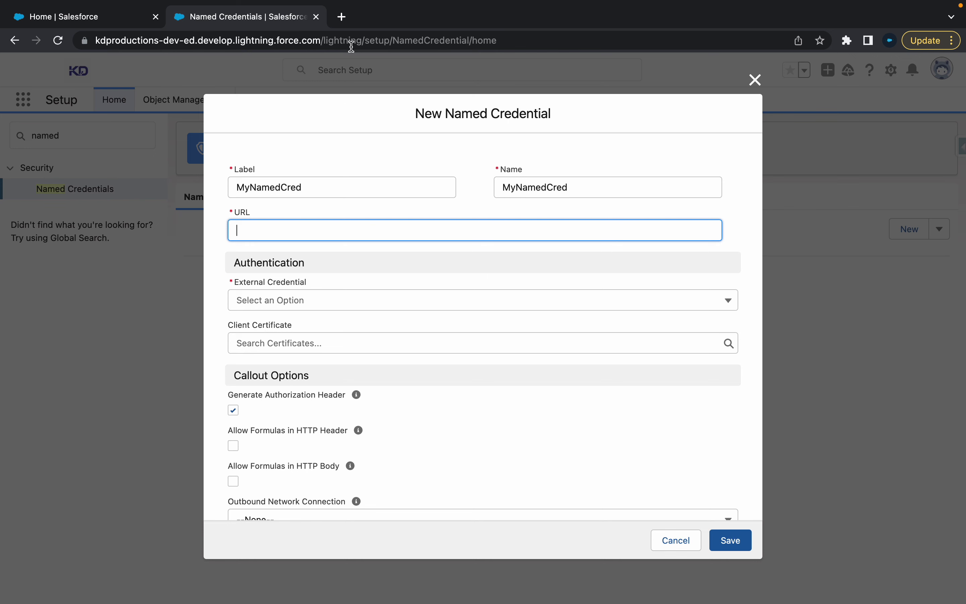
Search 'chuck norries api get', open api.chucknorris.io, and select the jokes/random endpoint URL.
left_click(344, 23)
type("chuc")
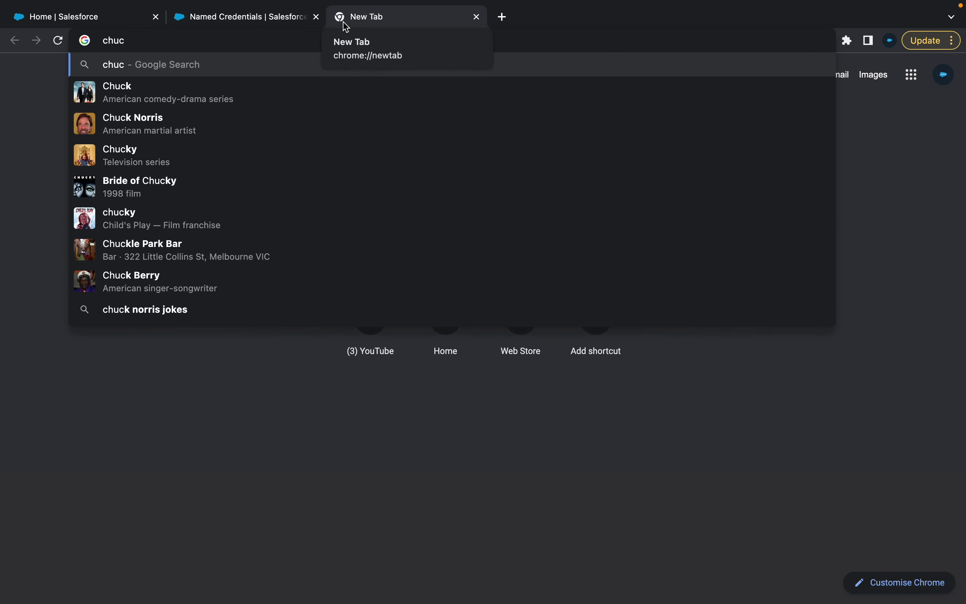
type("k norries ")
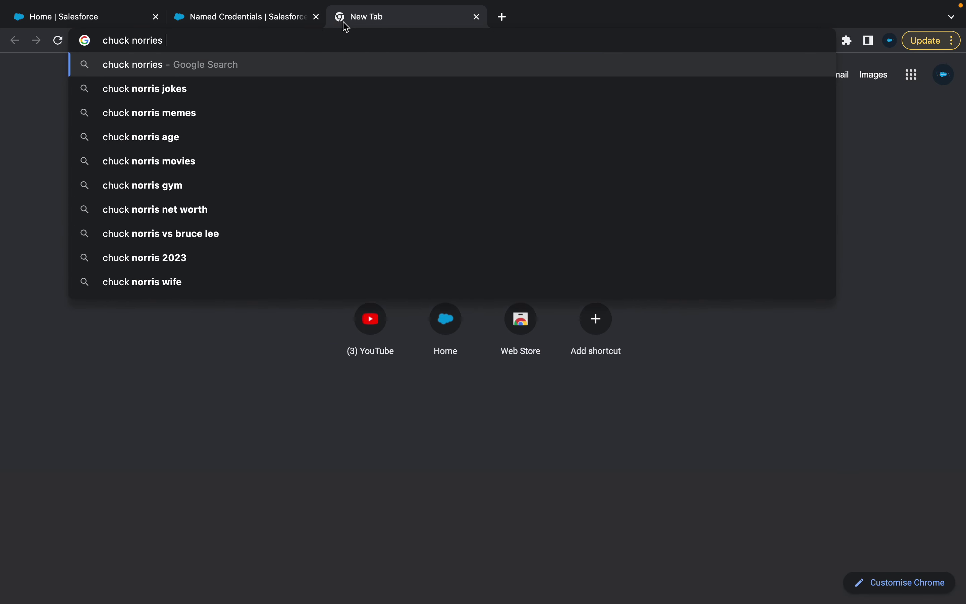
type("api get")
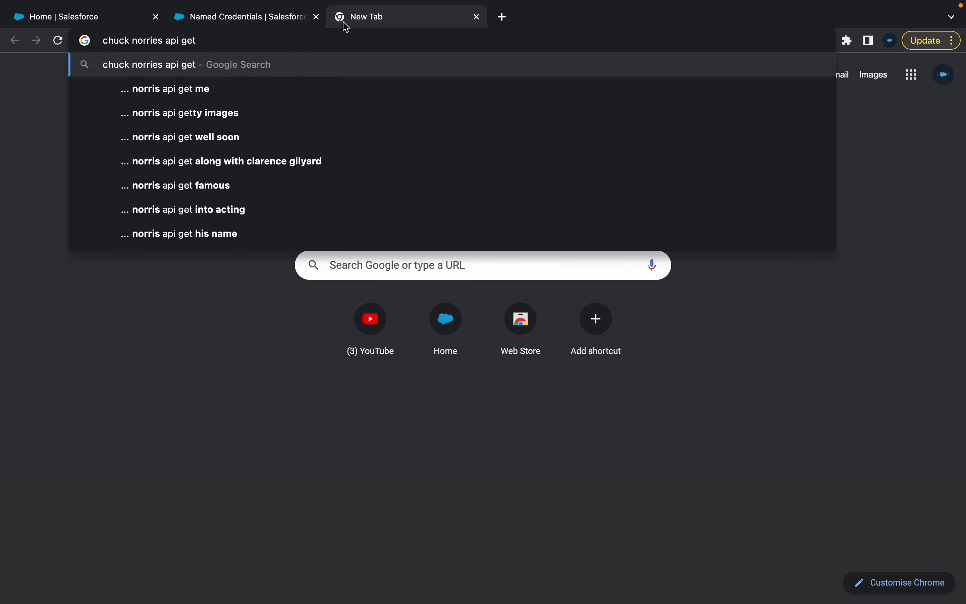
key("Return")
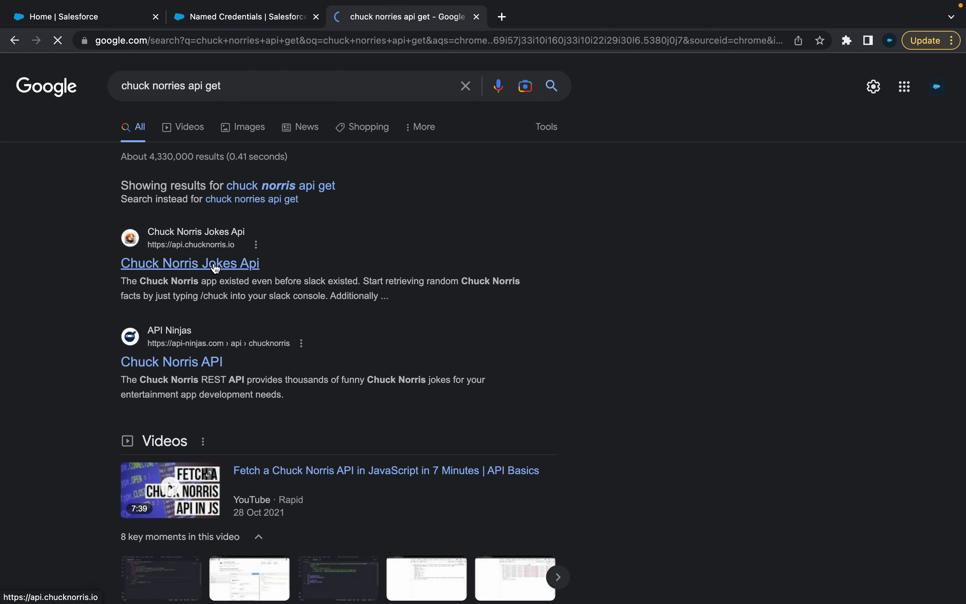
left_click(215, 264)
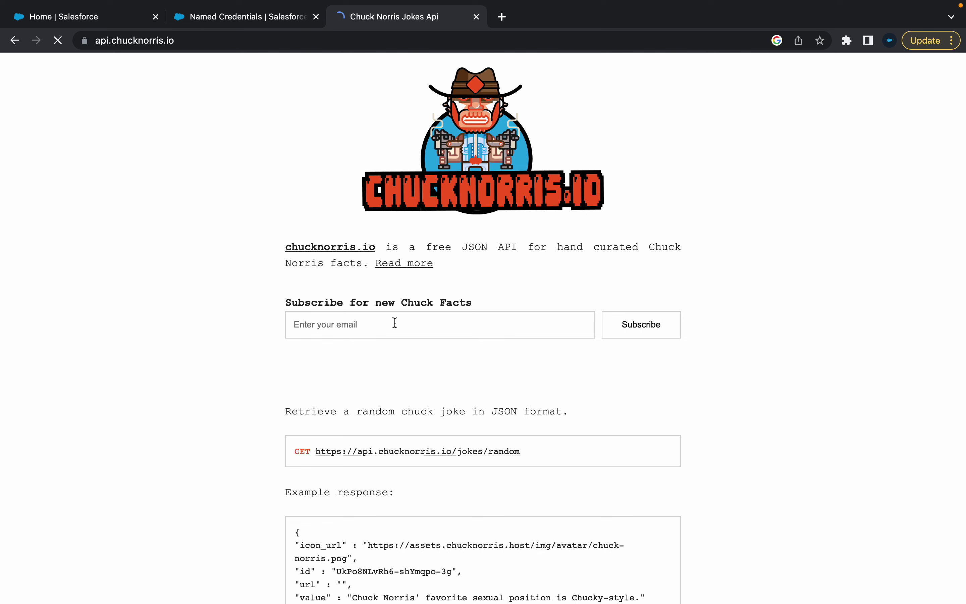
scroll(452, 435, "down", 2)
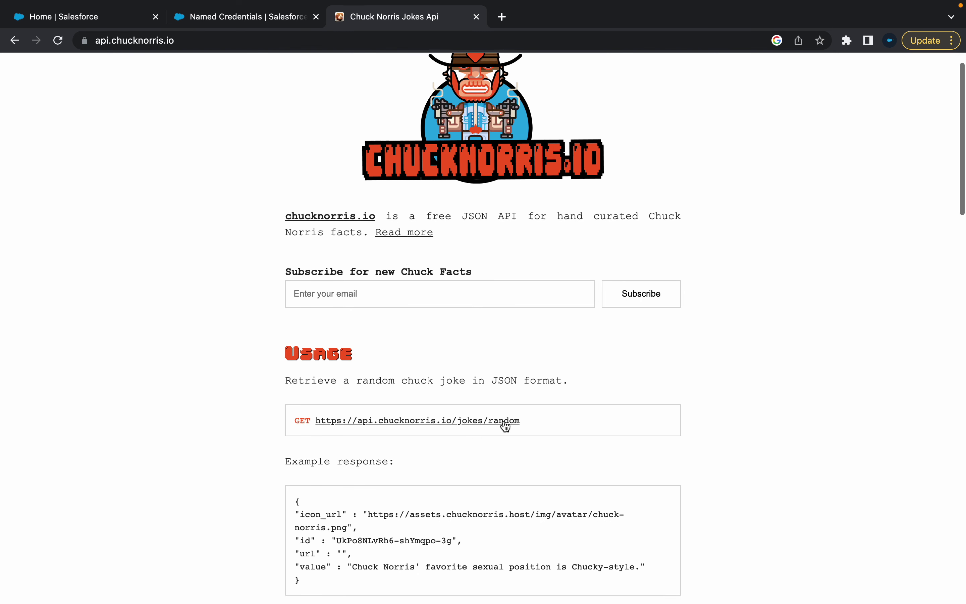
left_click_drag(531, 421, 319, 422)
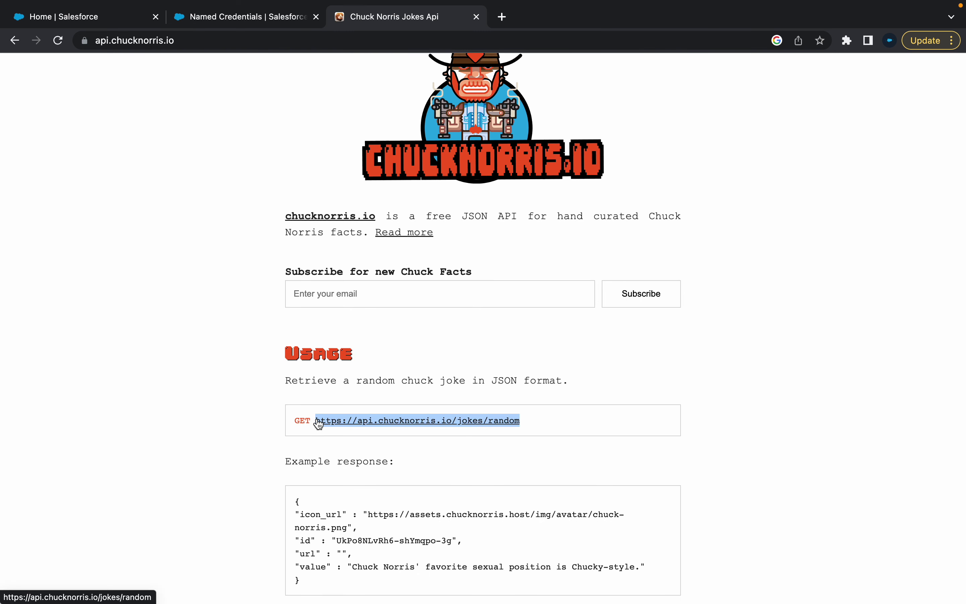
left_click(225, 16)
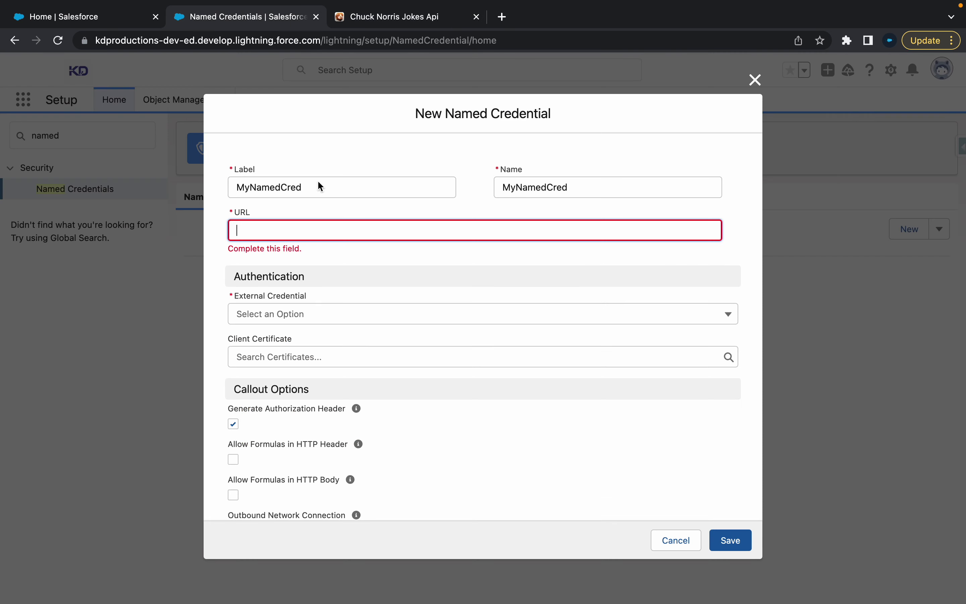
key("super+v")
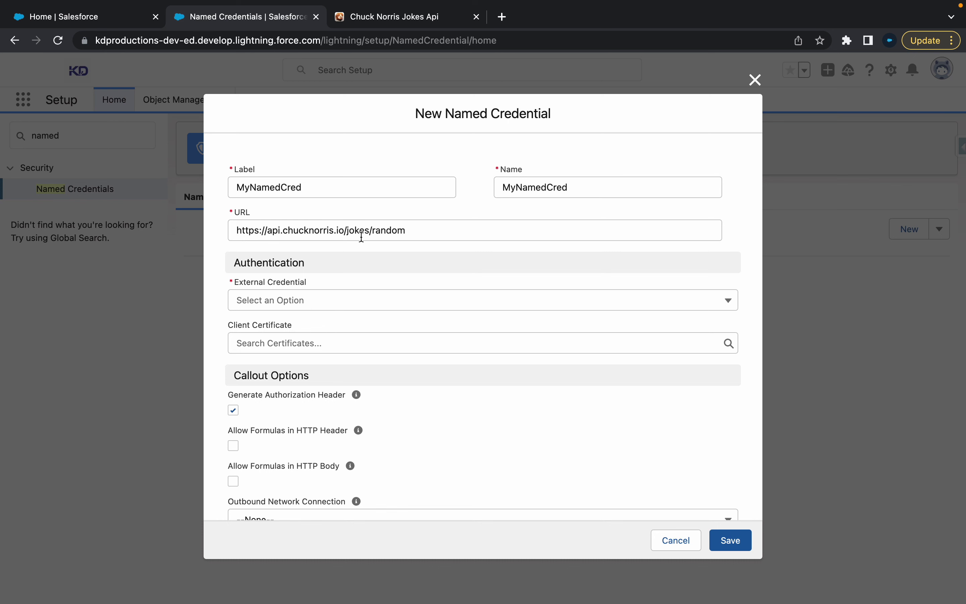
left_click_drag(422, 228, 178, 230)
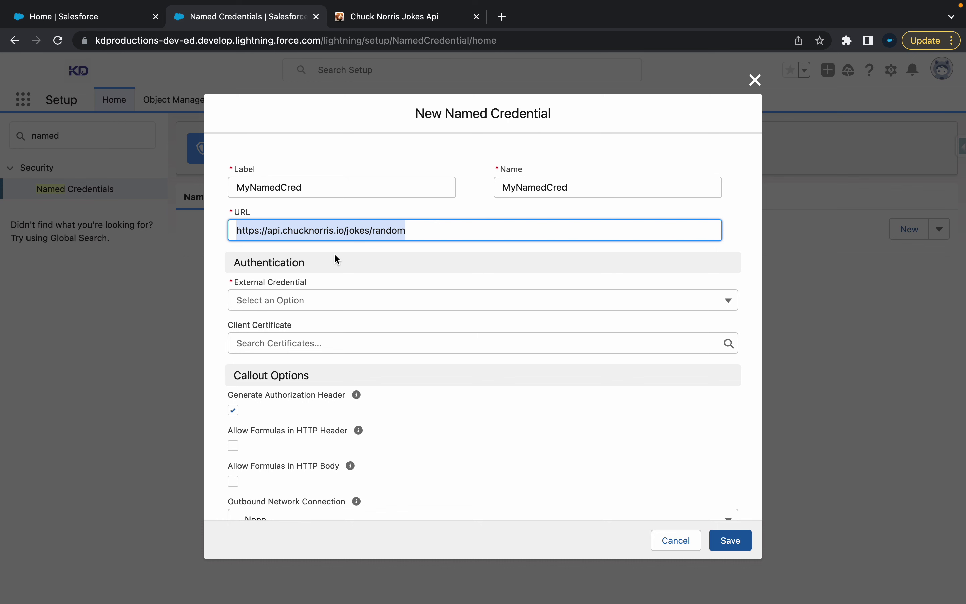
Select MyExternalCred as the named credential's External Credential.
left_click(314, 304)
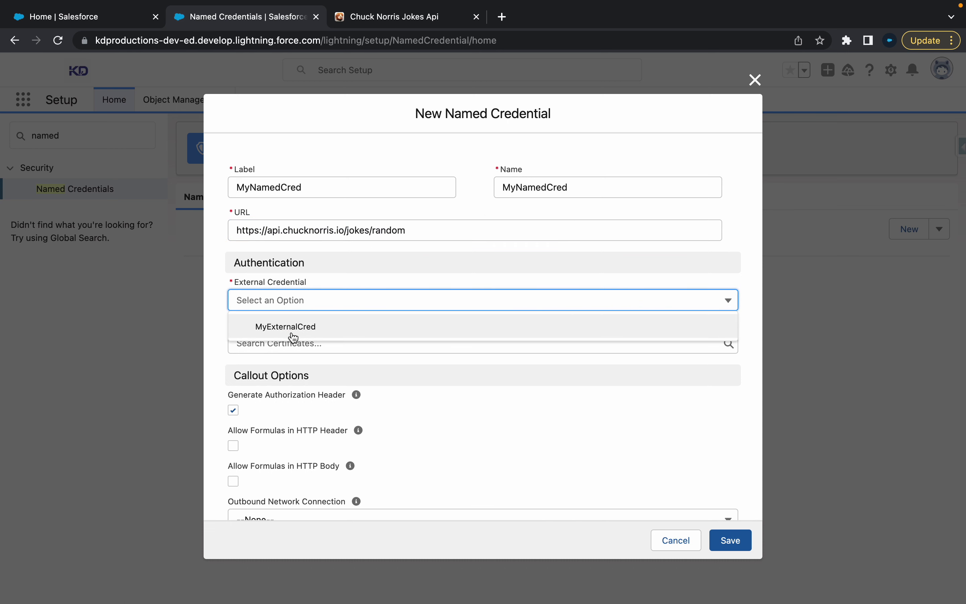
left_click(275, 332)
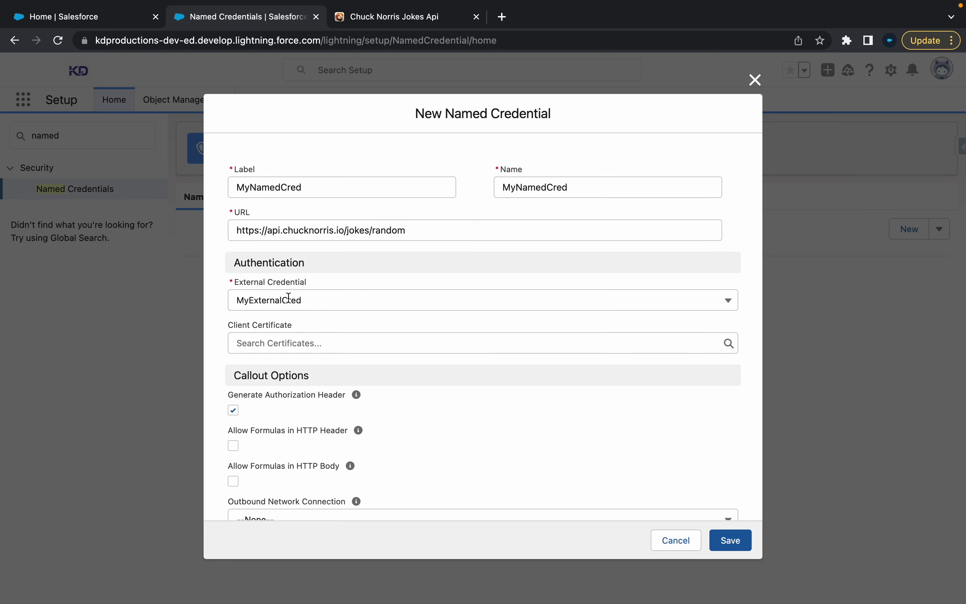
left_click_drag(236, 284, 310, 281)
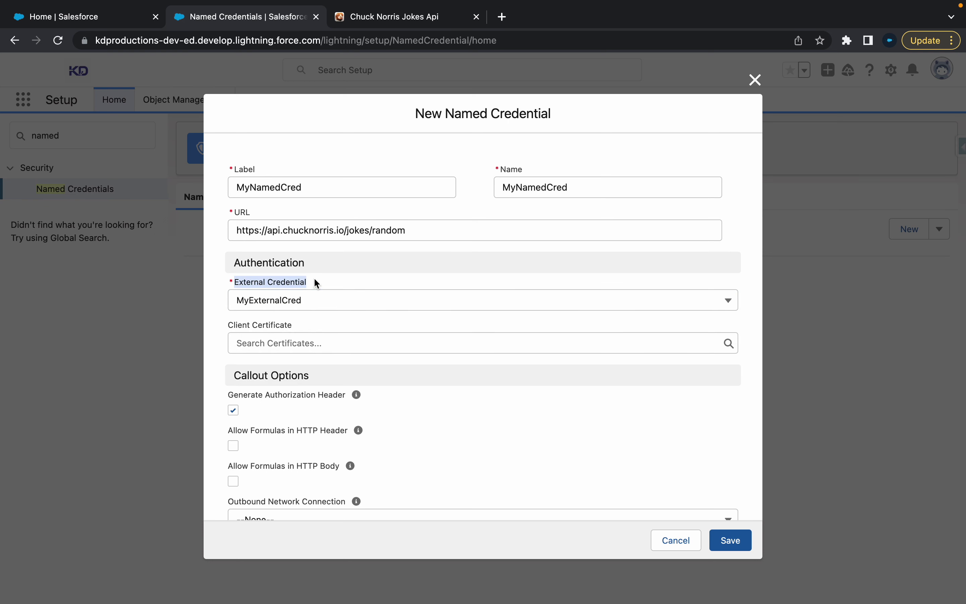
left_click(239, 284)
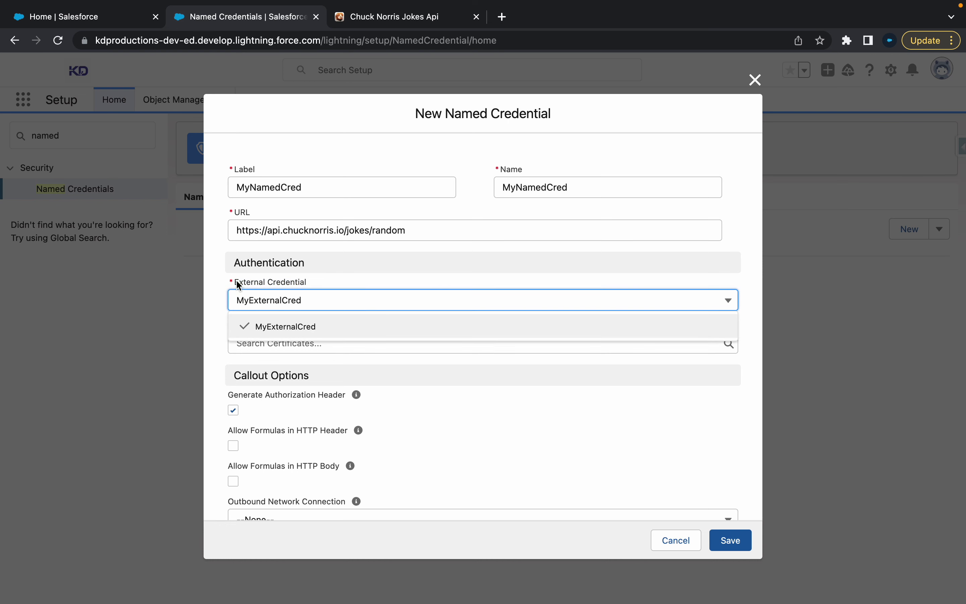
left_click(335, 283)
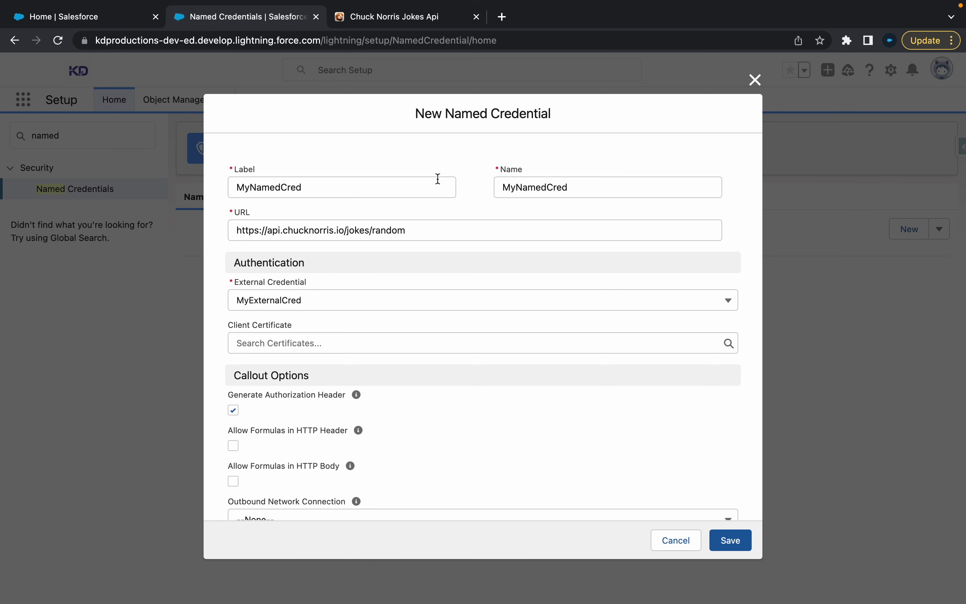
left_click_drag(448, 115, 560, 114)
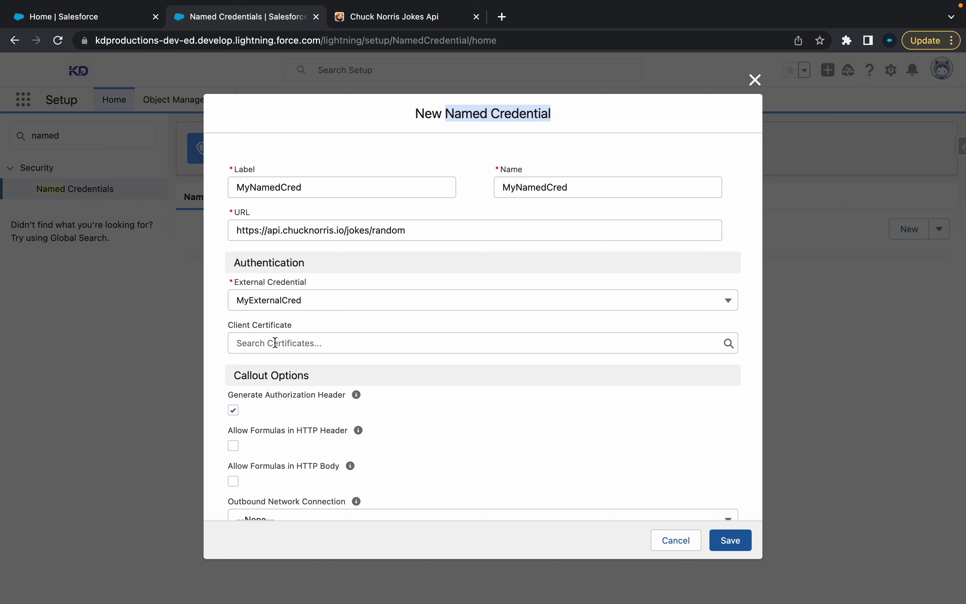
Leave Generate Authorization Header checked on the named credential form.
scroll(275, 342, "down", 4)
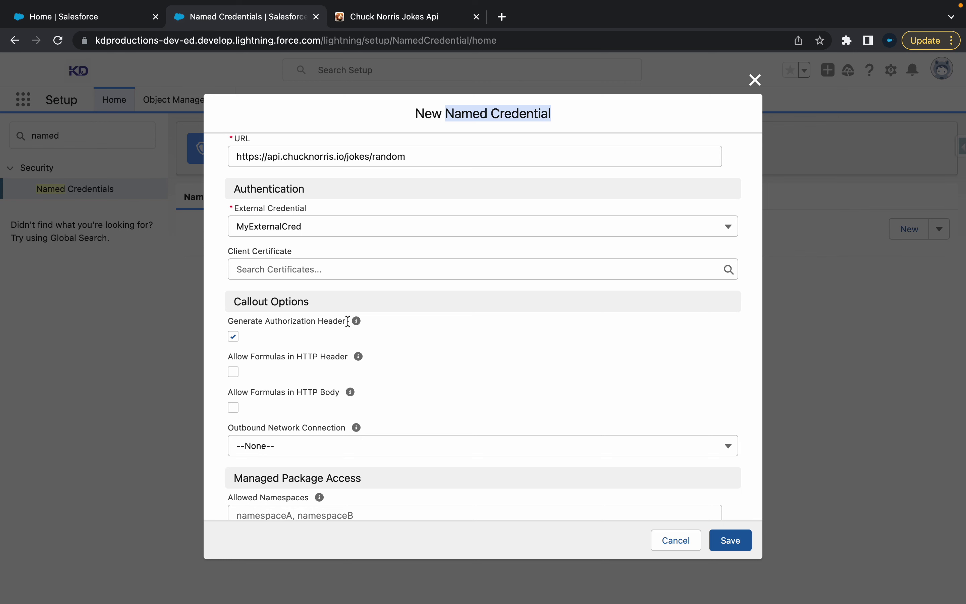
left_click(233, 336)
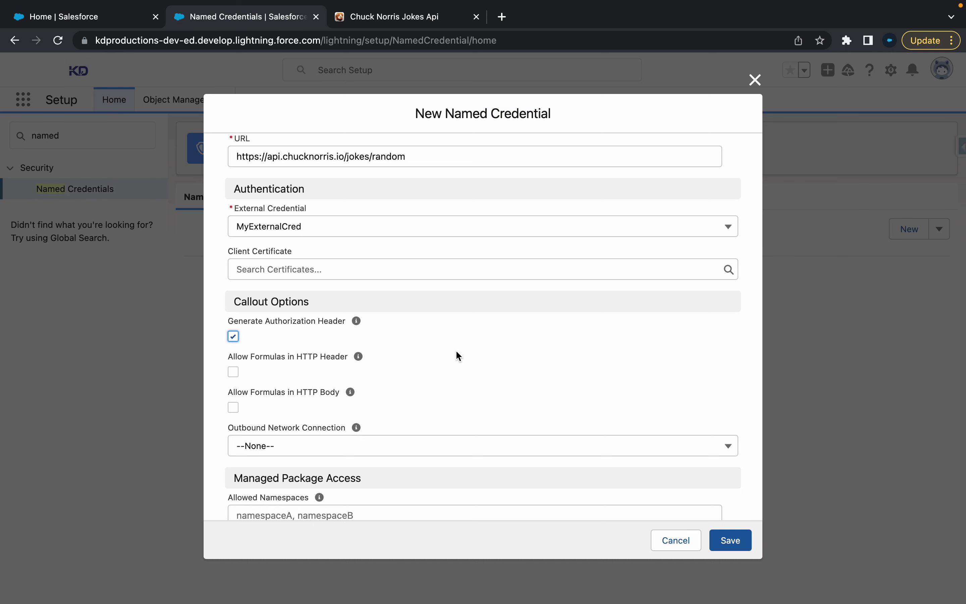
scroll(459, 356, "down", 2)
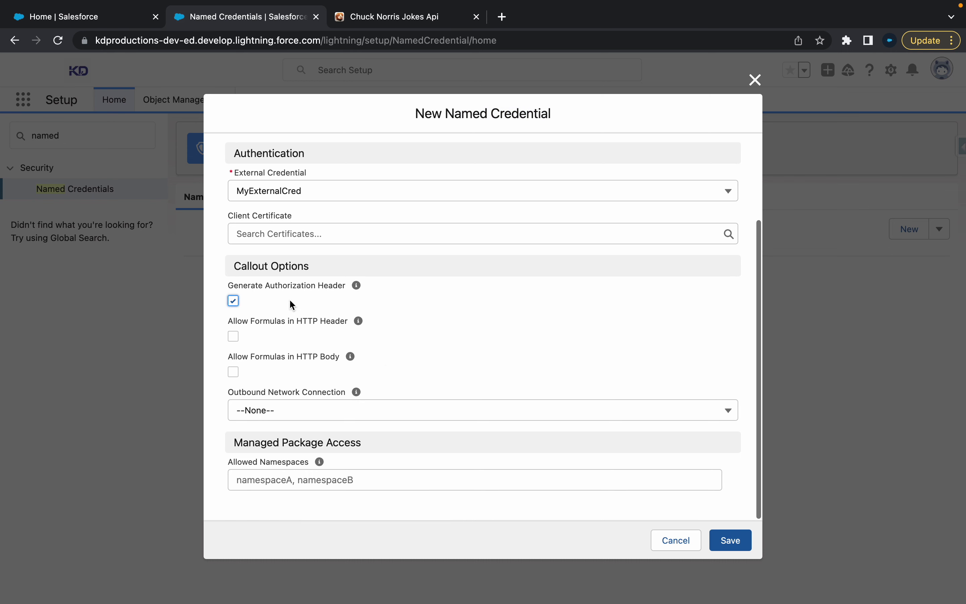
mouse_move(358, 286)
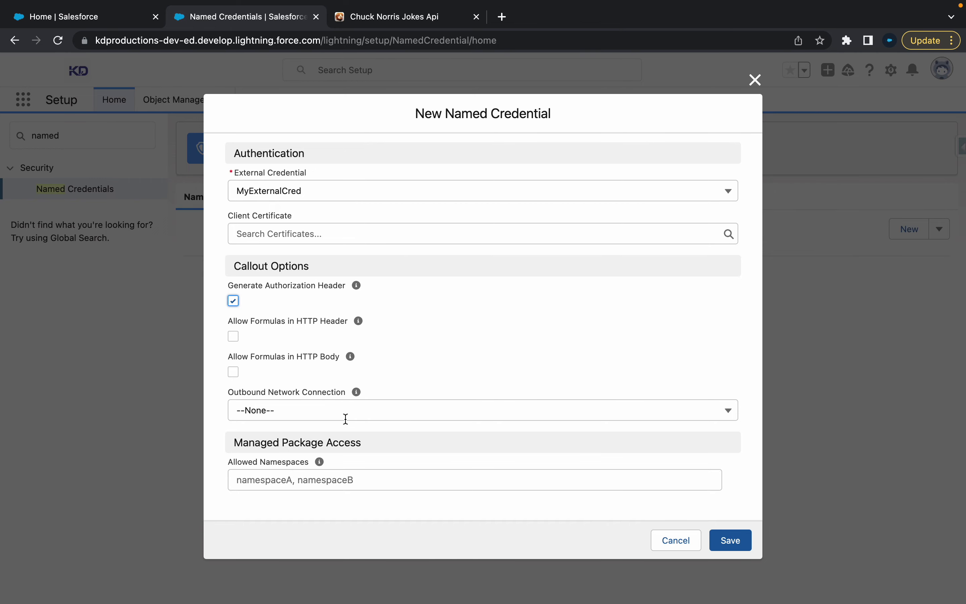
Save MyNamedCred, dismiss the toast, and cancel the Create Custom Header dialog without adding one.
left_click(737, 540)
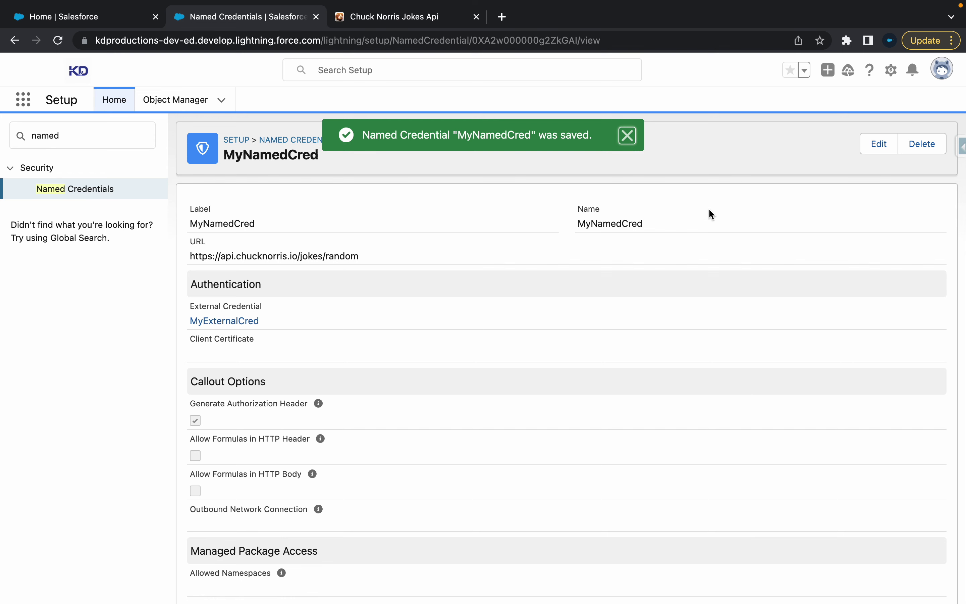
left_click(627, 135)
scroll(591, 328, "down", 2)
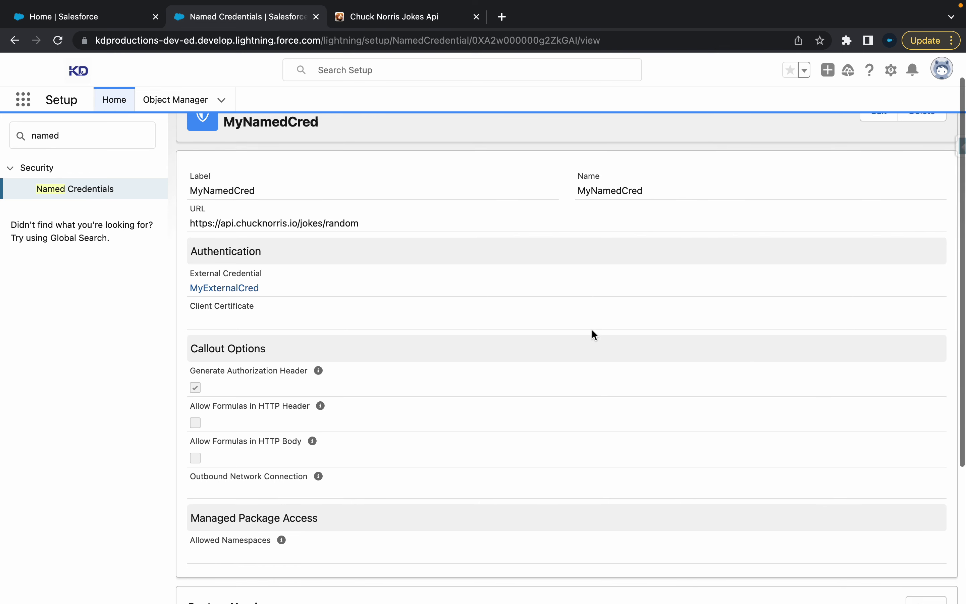
scroll(591, 335, "down", 4)
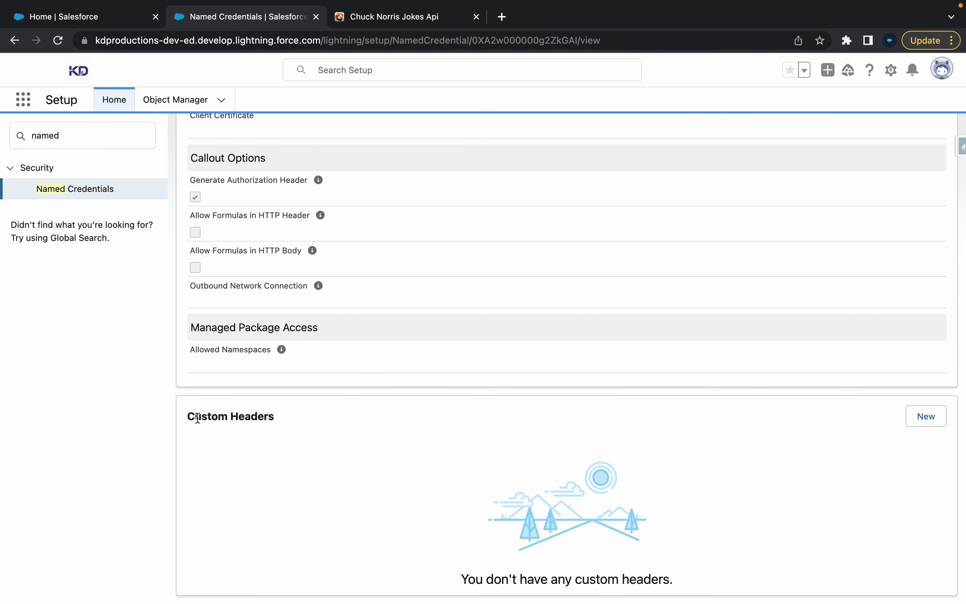
left_click(932, 418)
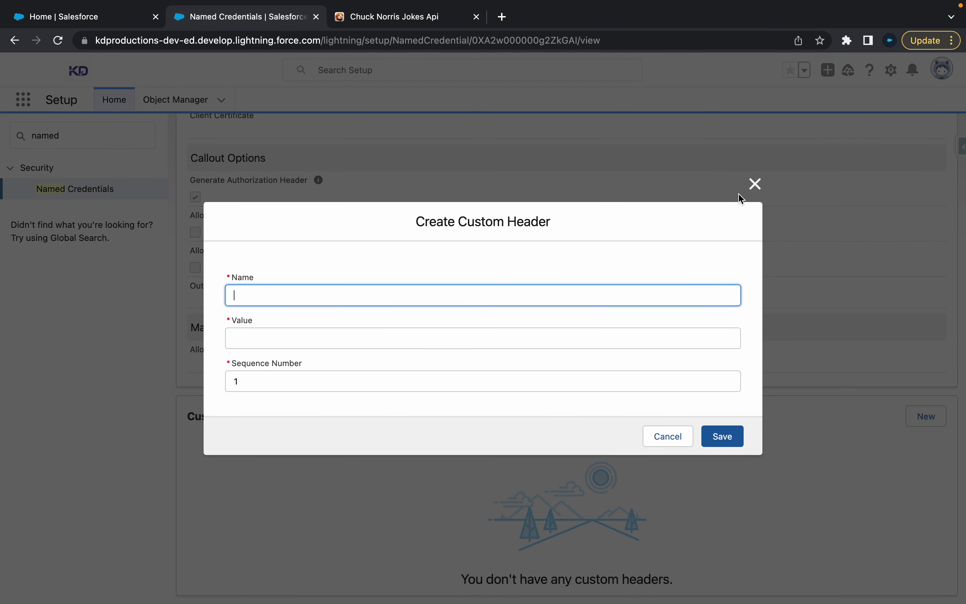
left_click(757, 186)
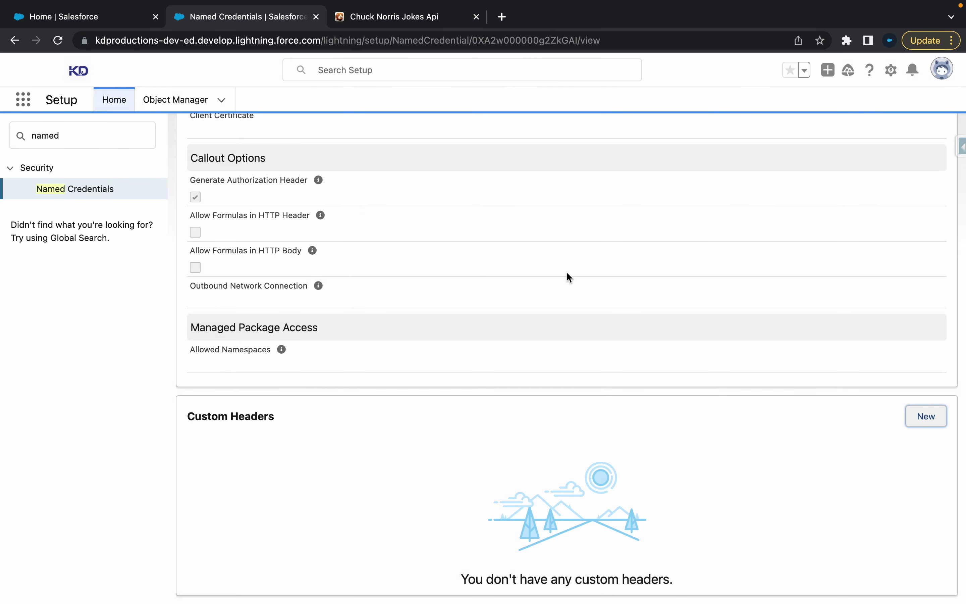